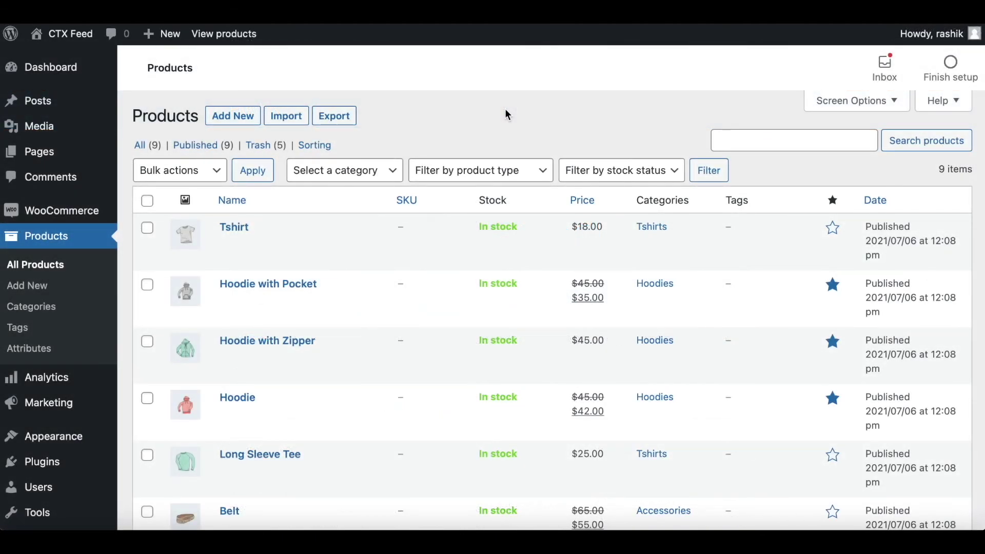
- Scroll through the All Products list to review each product's regular and sale prices
{"action": "mouse_move", "coordinate": [447, 253]}
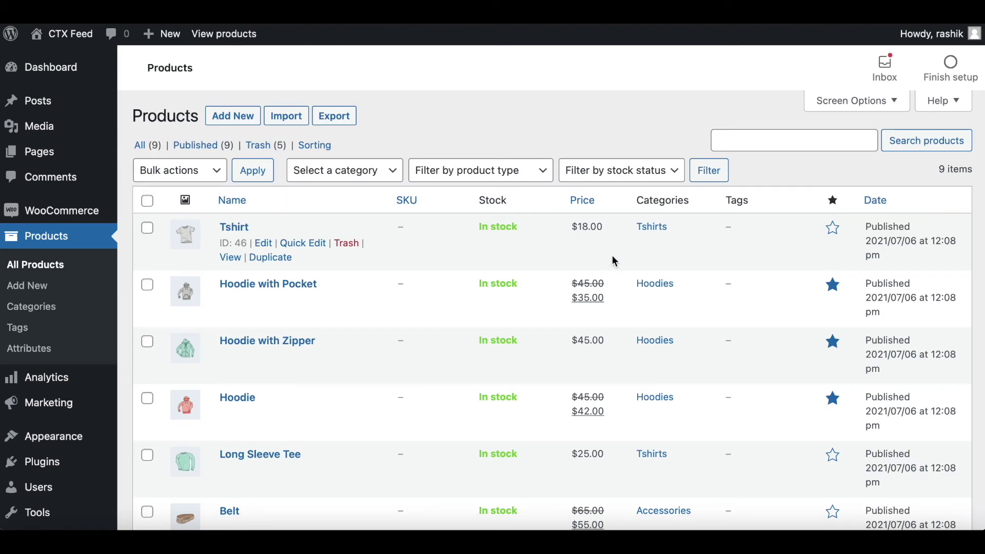
{"action": "scroll", "coordinate": [613, 272], "scroll_direction": "down", "scroll_amount": 1}
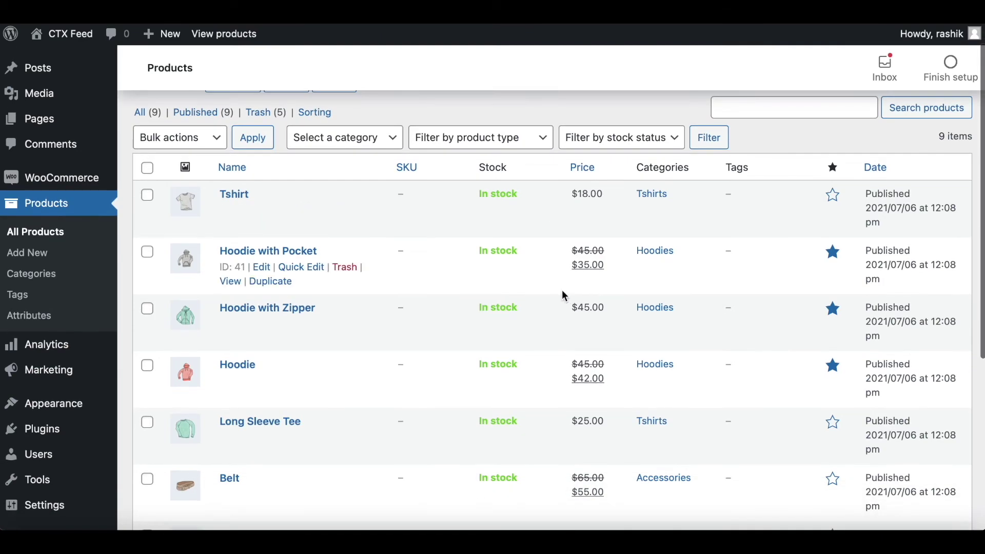
{"action": "mouse_move", "coordinate": [546, 429]}
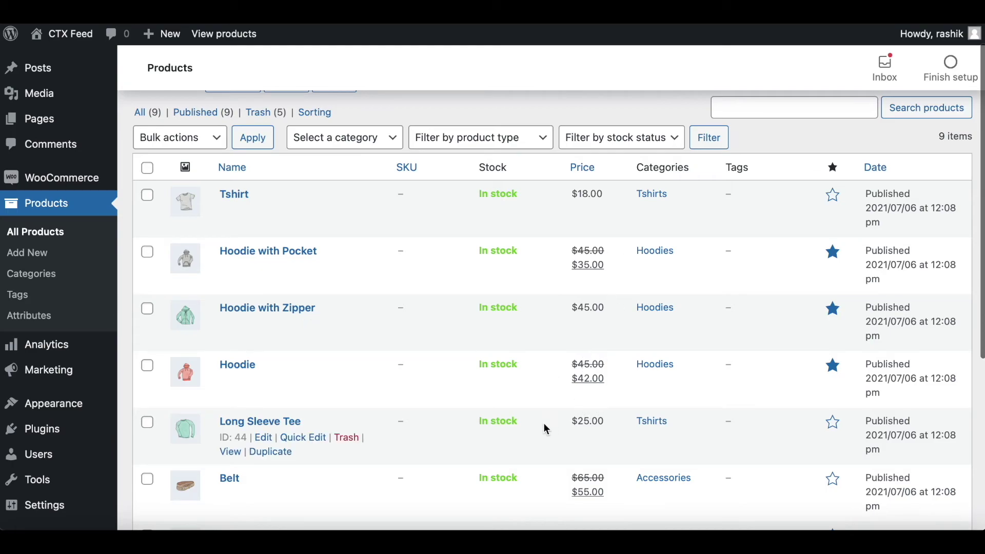
{"action": "mouse_move", "coordinate": [401, 410]}
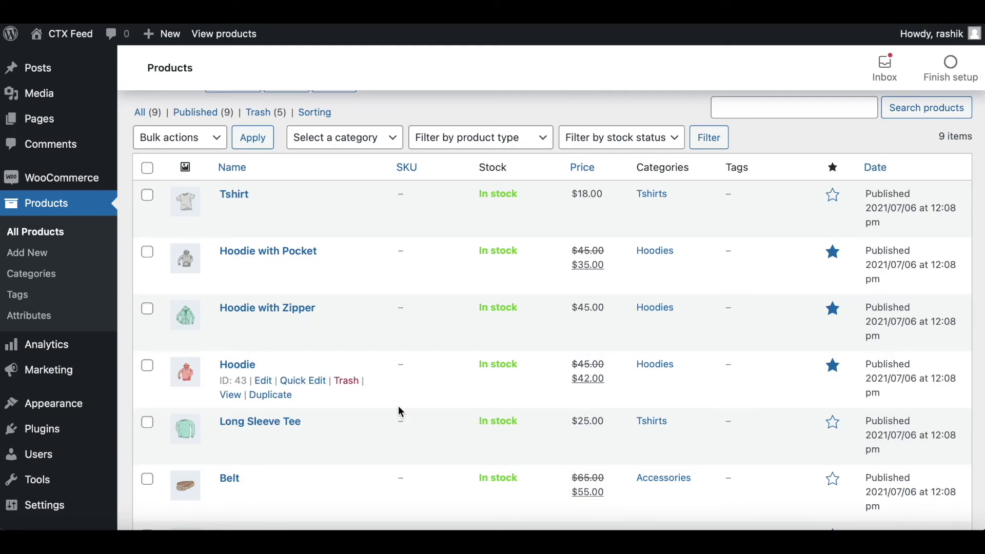
{"action": "scroll", "coordinate": [99, 379], "scroll_direction": "down", "scroll_amount": 5}
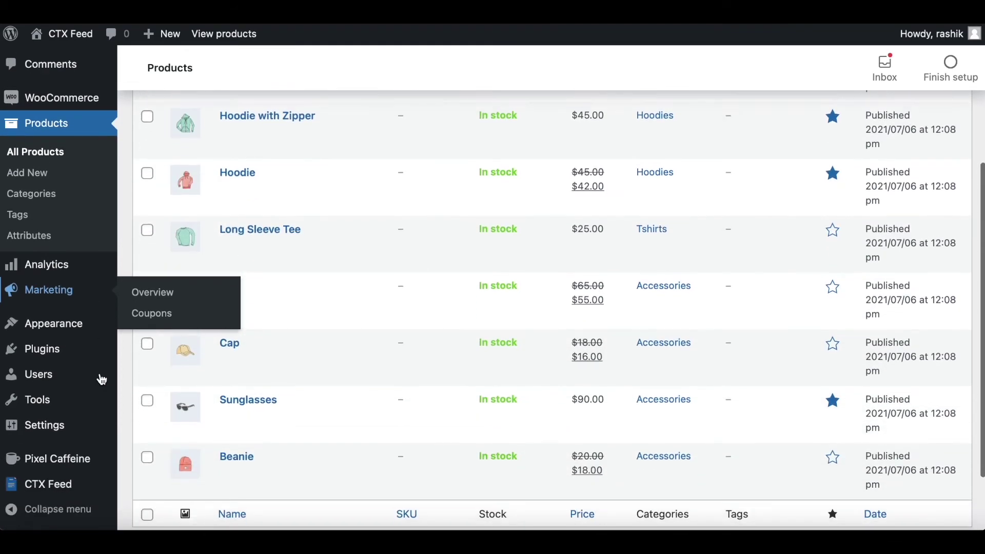
- Start a new CTX Feed feed using Custom Template 1 with file name Sale1
{"action": "left_click", "coordinate": [46, 486]}
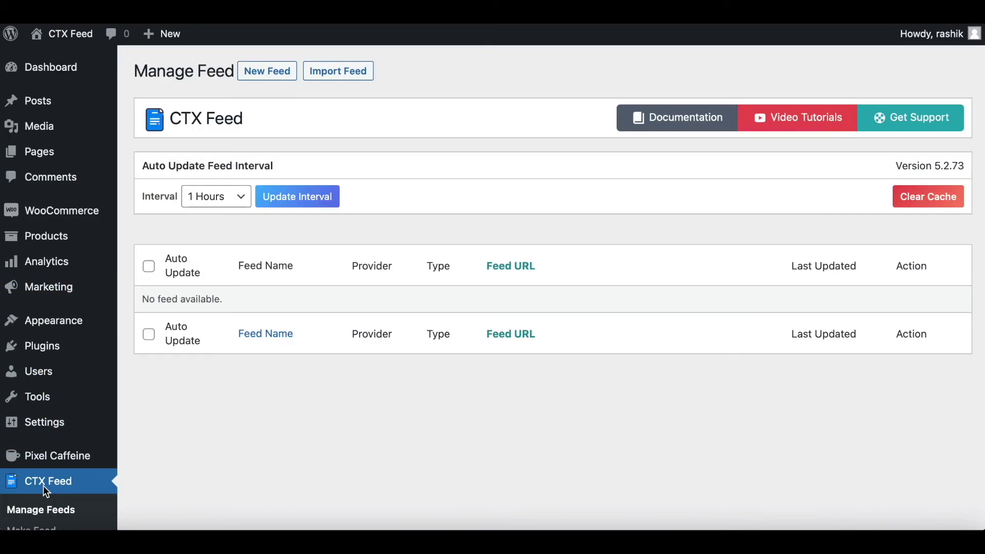
{"action": "left_click", "coordinate": [285, 71]}
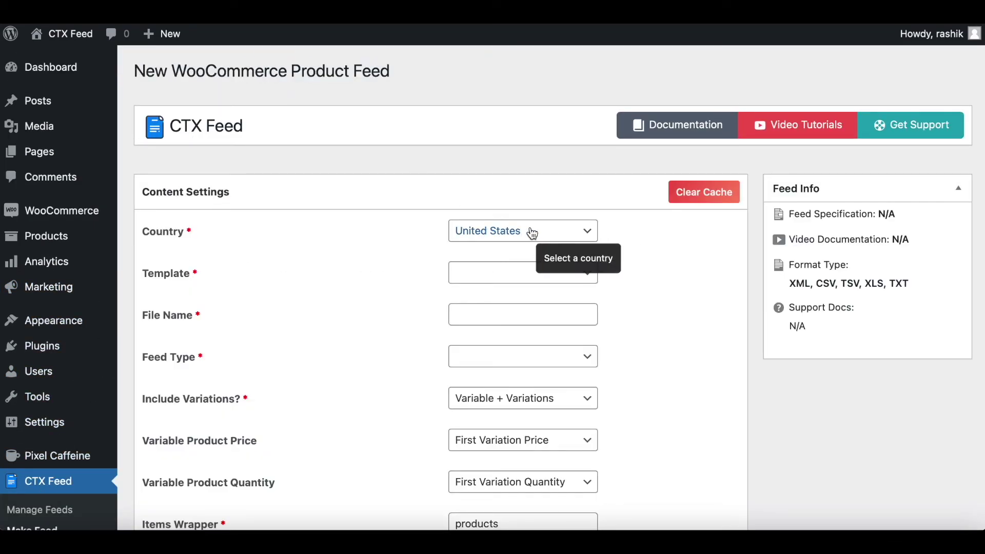
{"action": "left_click", "coordinate": [537, 280]}
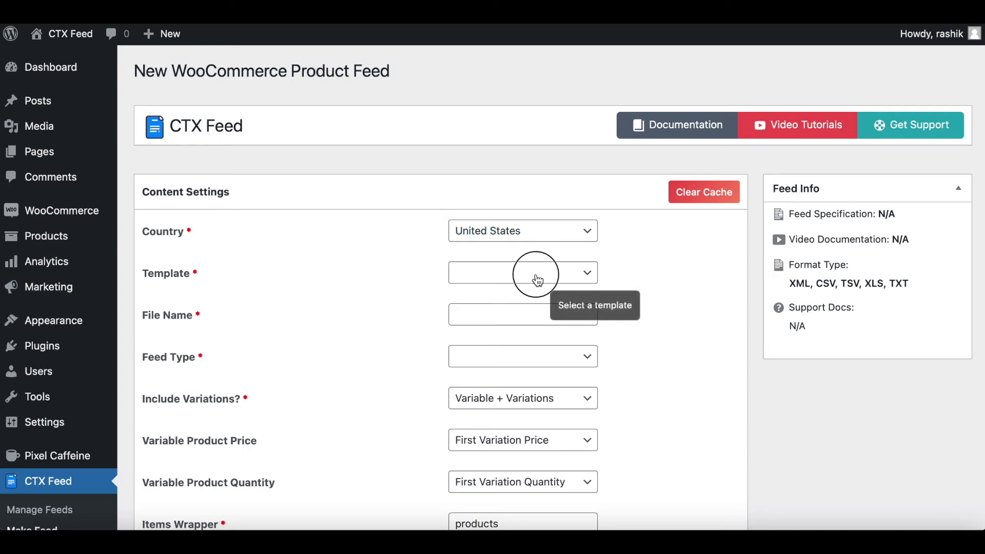
{"action": "left_click", "coordinate": [544, 243]}
{"action": "scroll", "coordinate": [639, 324], "scroll_direction": "down", "scroll_amount": 2}
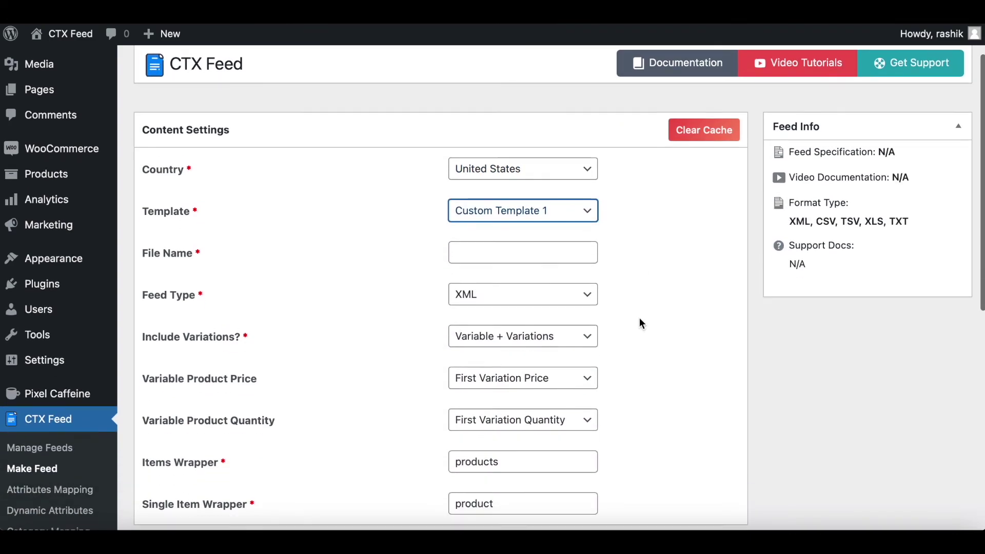
{"action": "left_click", "coordinate": [487, 255]}
{"action": "type", "text": "Sale"}
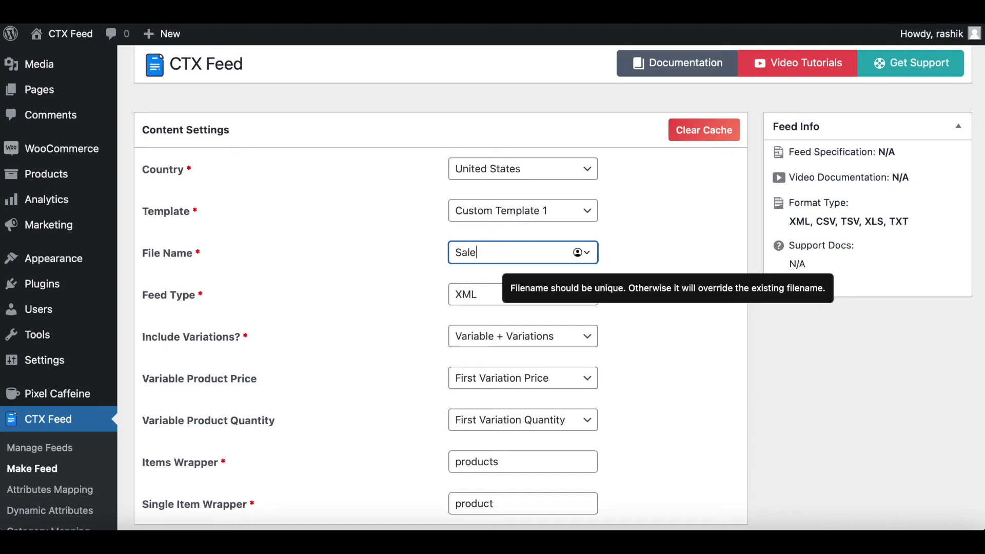
{"action": "type", "text": "1"}
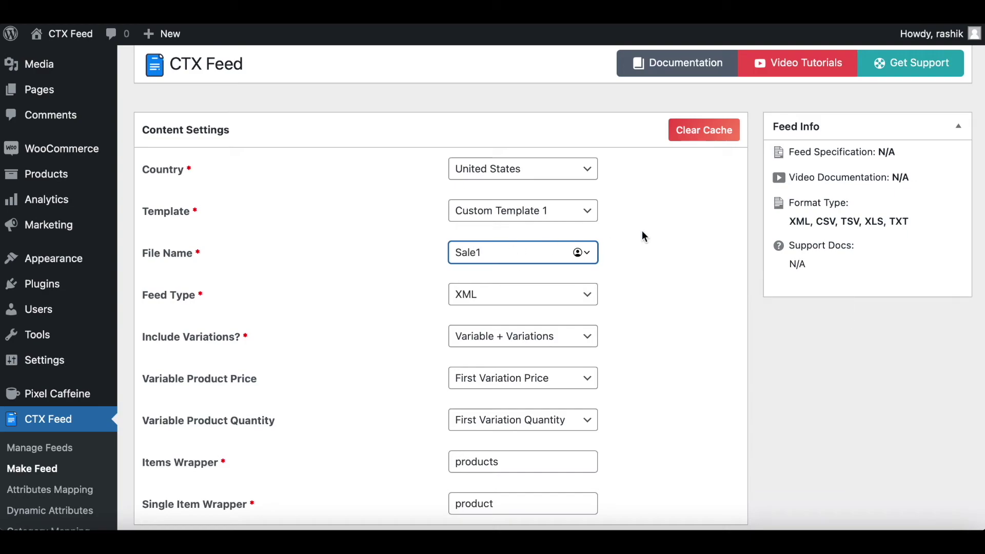
{"action": "left_click", "coordinate": [644, 236]}
- Add a 'Sale Price' attribute valued from Sale Price, with the price row dragged just above it
{"action": "scroll", "coordinate": [662, 320], "scroll_direction": "down", "scroll_amount": 3}
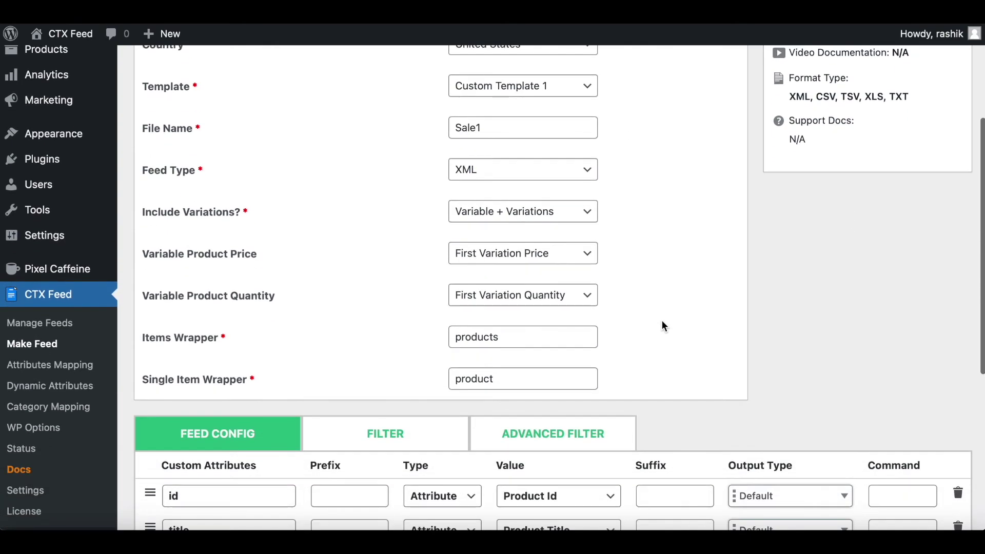
{"action": "scroll", "coordinate": [663, 324], "scroll_direction": "down", "scroll_amount": 6}
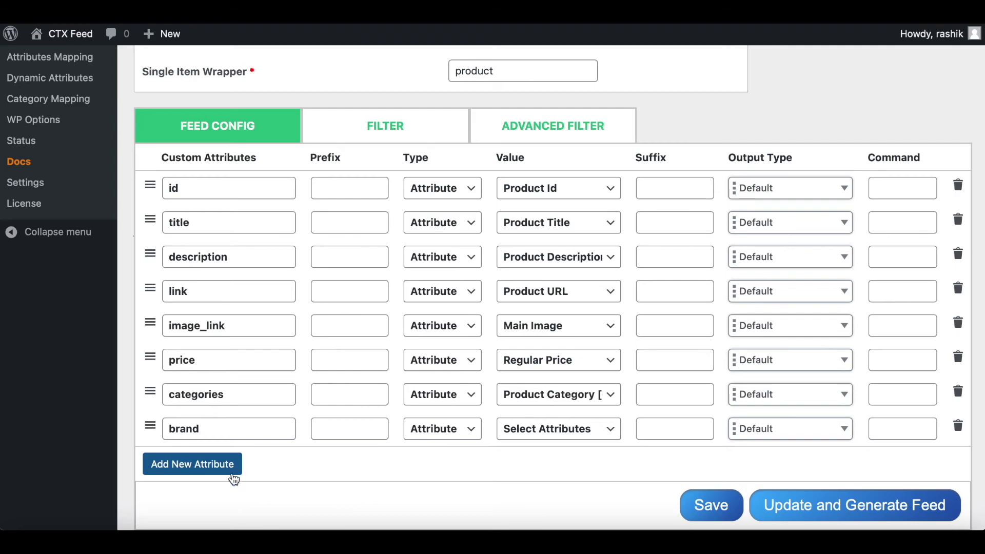
{"action": "left_click", "coordinate": [192, 470]}
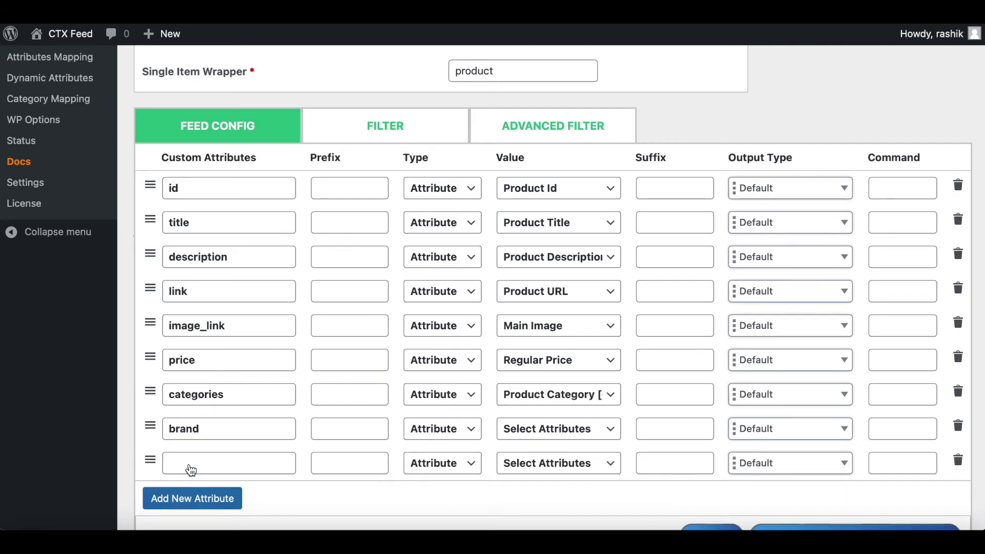
{"action": "left_click", "coordinate": [188, 464]}
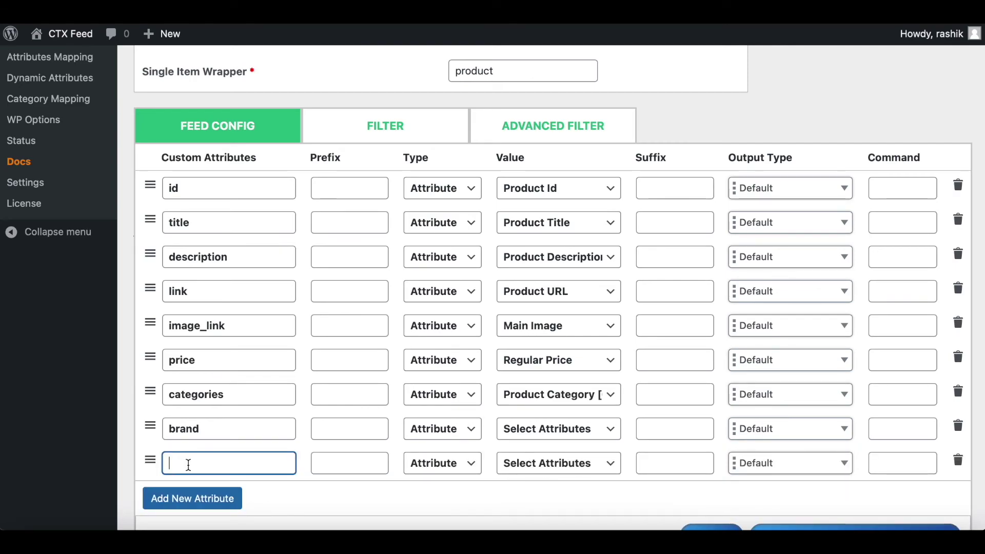
{"action": "type", "text": "Sale P"}
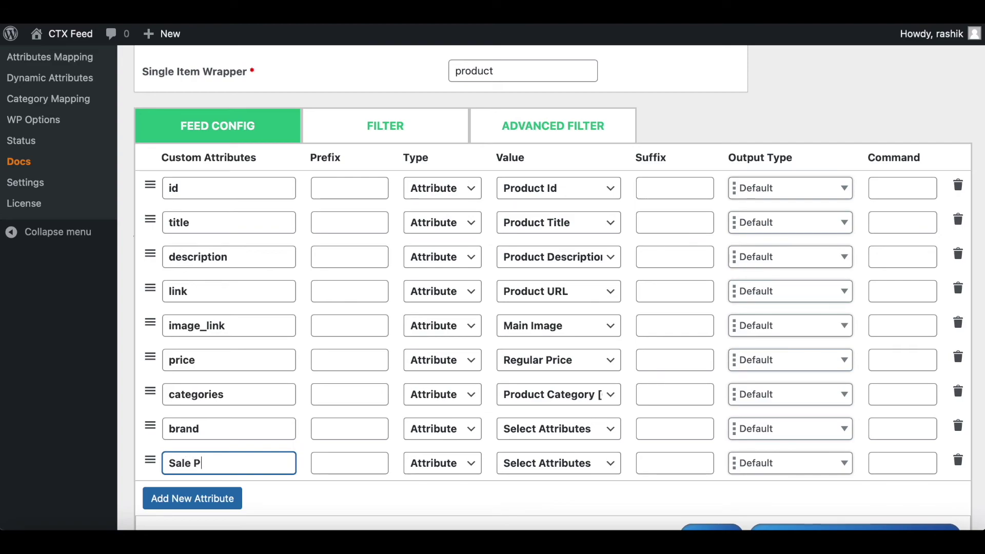
{"action": "type", "text": "rice"}
{"action": "left_click", "coordinate": [536, 470]}
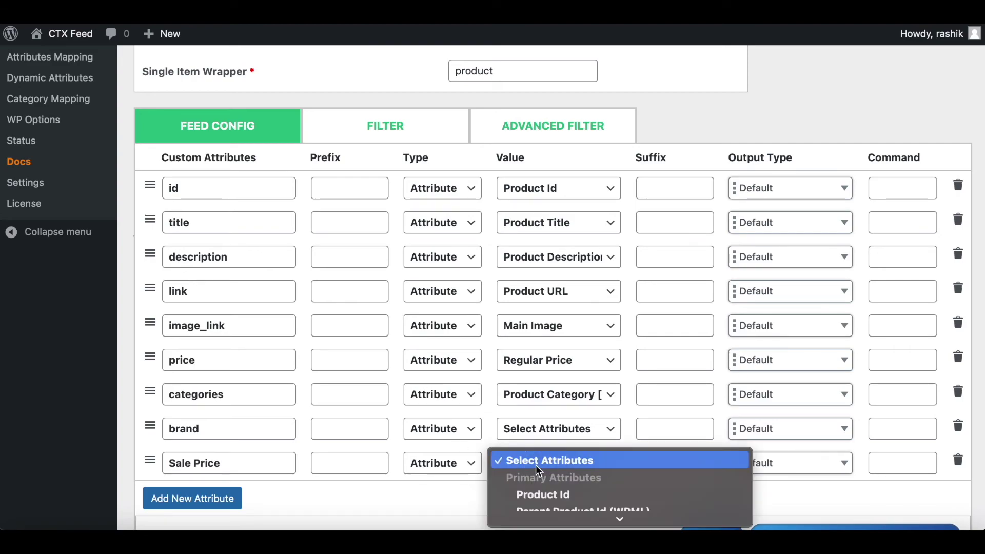
{"action": "scroll", "coordinate": [544, 493], "scroll_direction": "down", "scroll_amount": 5}
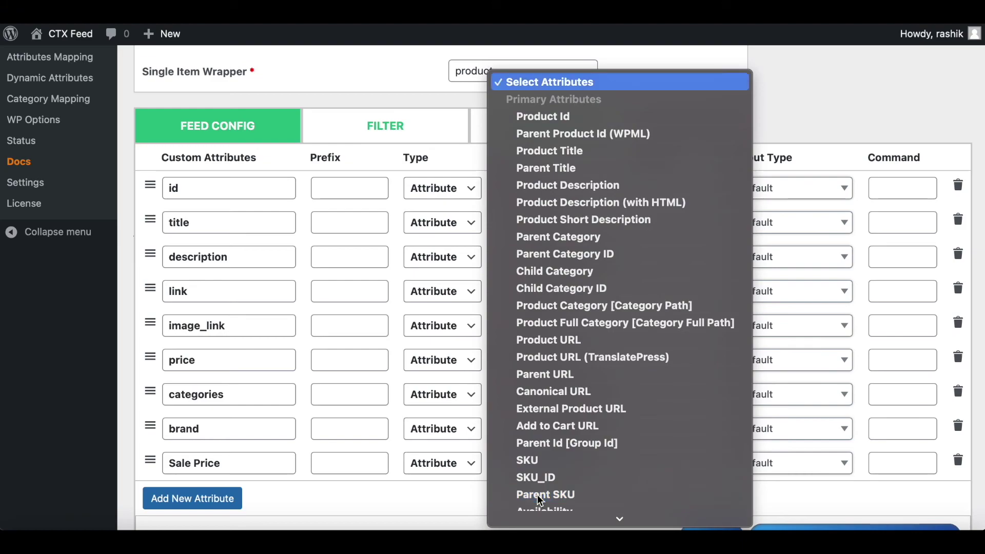
{"action": "scroll", "coordinate": [552, 254], "scroll_direction": "down", "scroll_amount": 5}
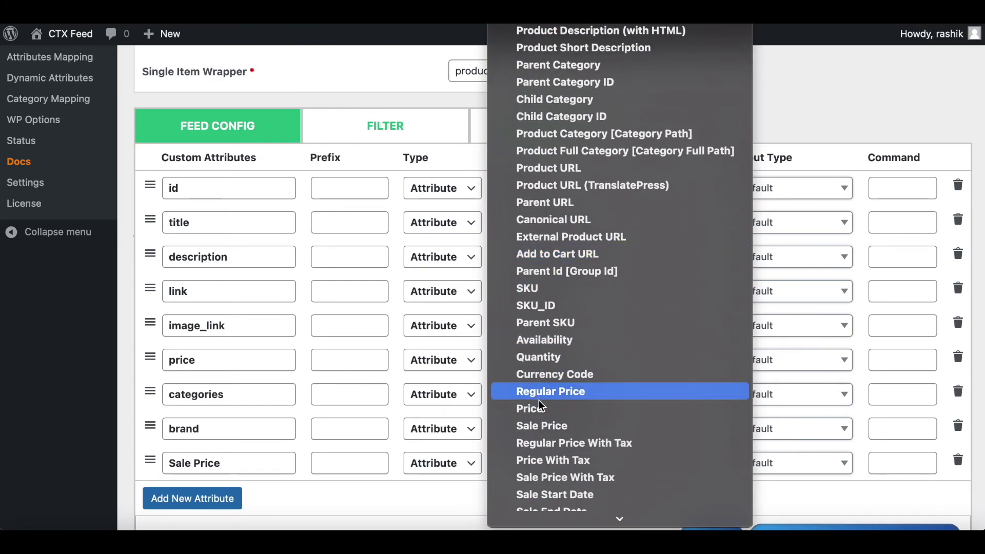
{"action": "left_click", "coordinate": [539, 427]}
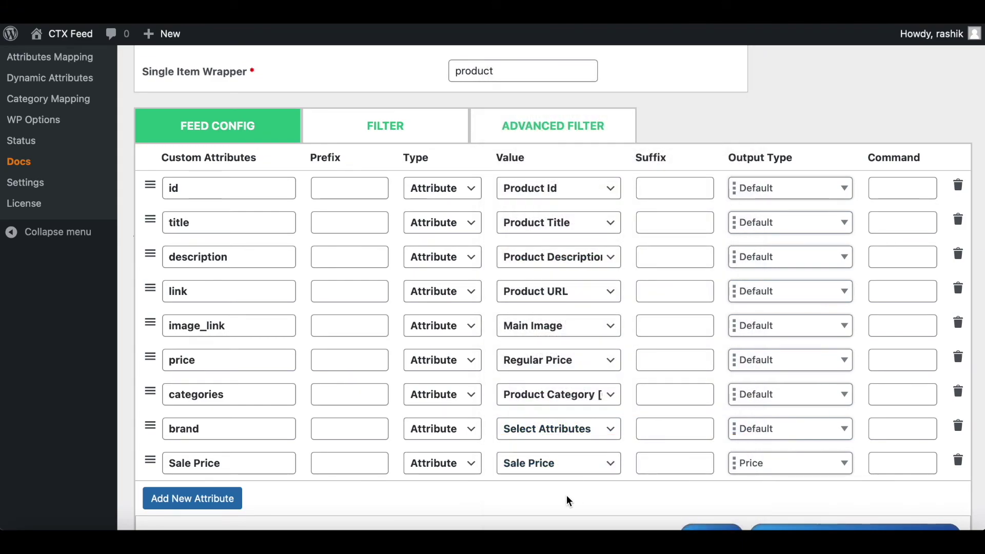
{"action": "left_click_drag", "start_coordinate": [150, 357], "coordinate": [149, 426]}
{"action": "scroll", "coordinate": [562, 496], "scroll_direction": "down", "scroll_amount": 1}
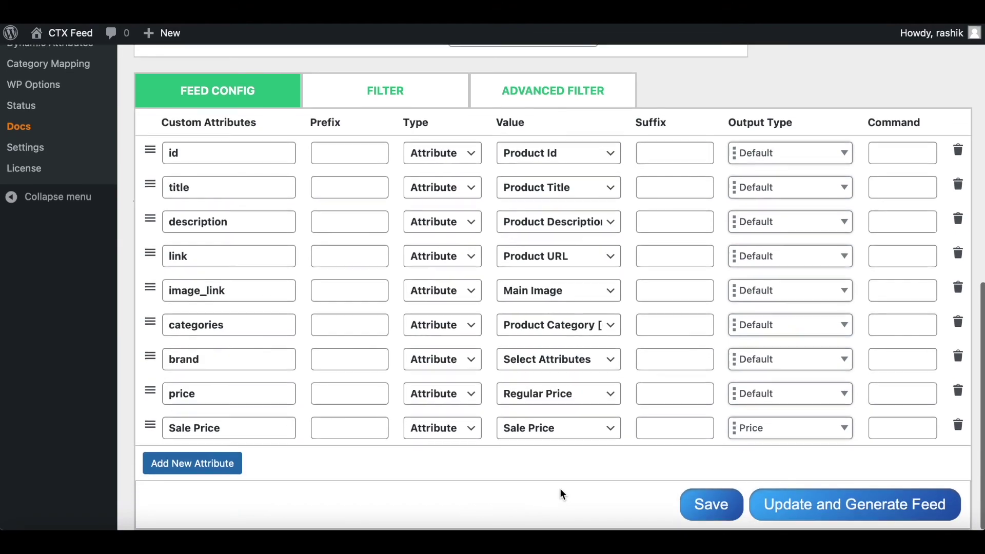
- Generate the Sale1 feed and scroll through its XML to check price and Sale_Price values
{"action": "left_click", "coordinate": [849, 504]}
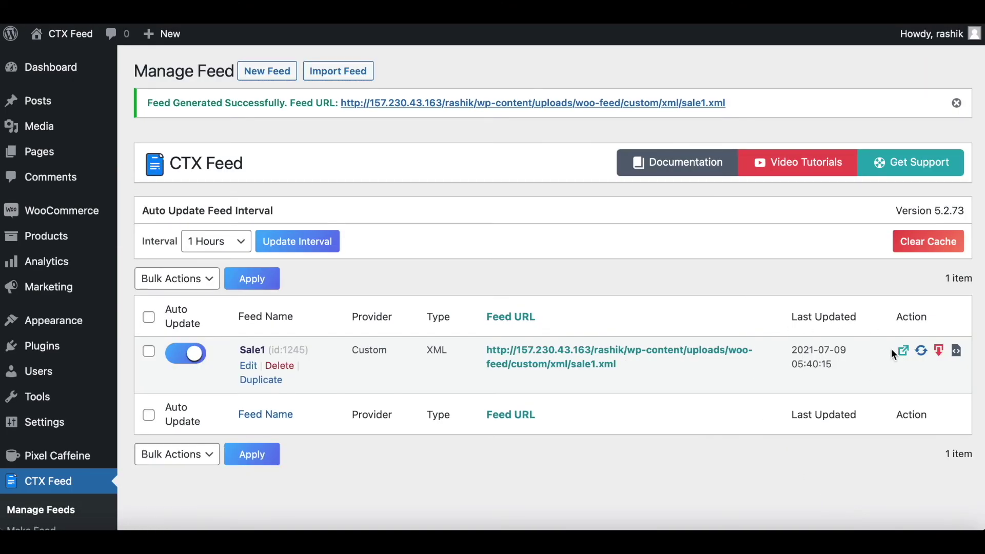
{"action": "left_click", "coordinate": [902, 352]}
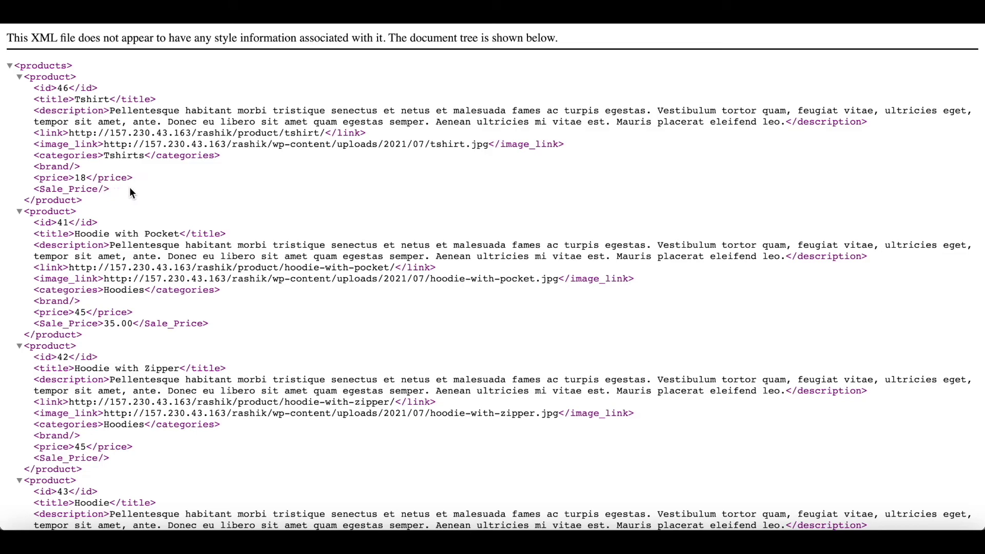
{"action": "scroll", "coordinate": [229, 226], "scroll_direction": "down", "scroll_amount": 2}
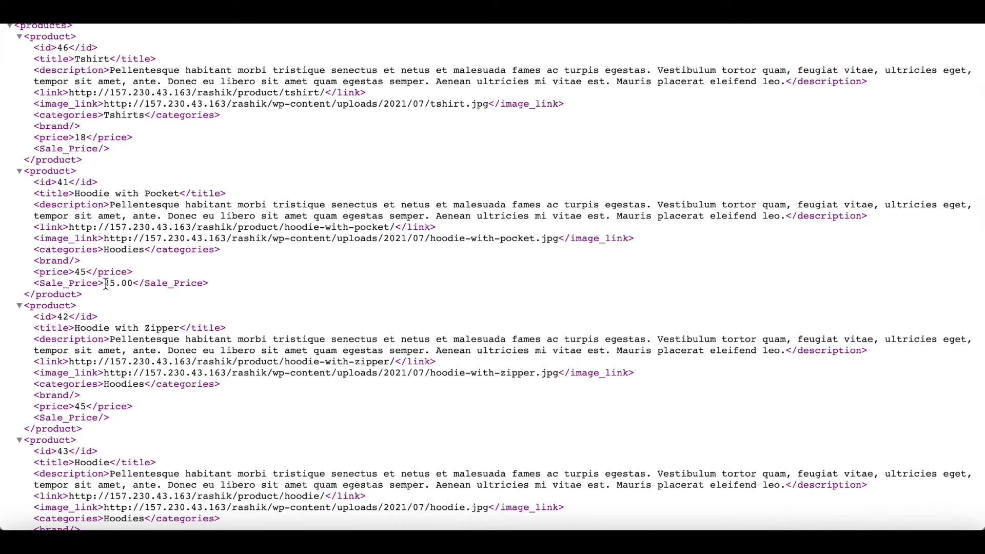
{"action": "scroll", "coordinate": [147, 289], "scroll_direction": "down", "scroll_amount": 3}
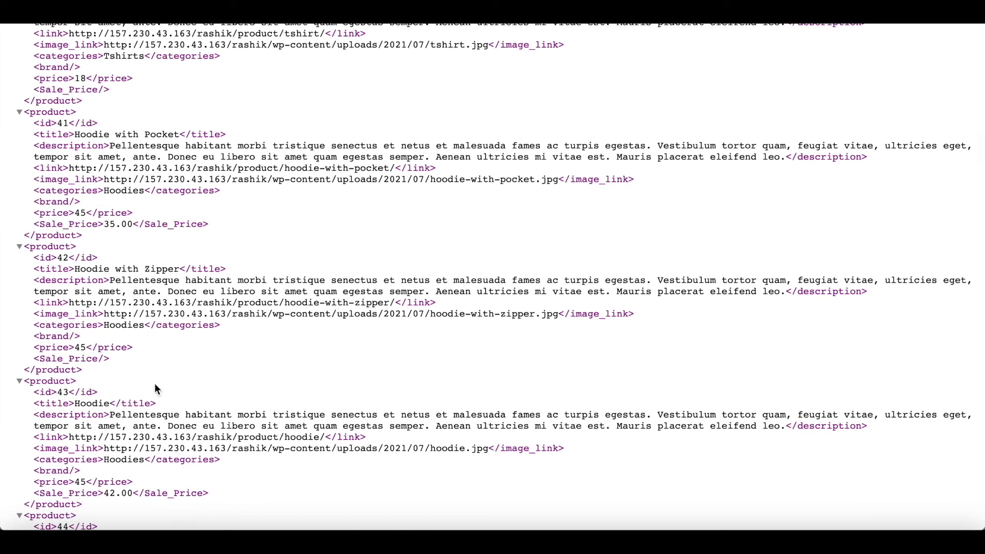
{"action": "scroll", "coordinate": [155, 383], "scroll_direction": "down", "scroll_amount": 8}
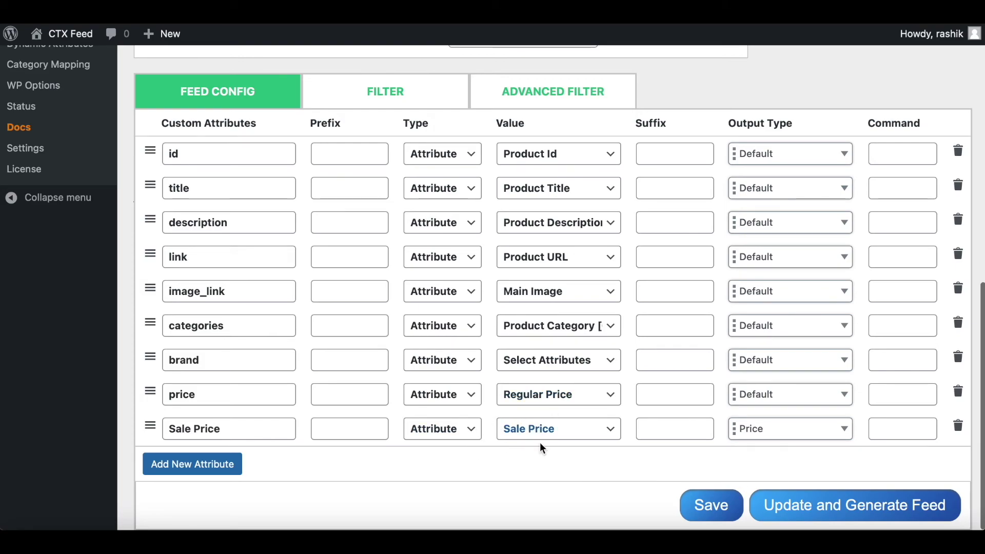
- Edit the price attribute name, prefixing 'Regular' and removing the lowercase p
{"action": "left_click", "coordinate": [172, 395]}
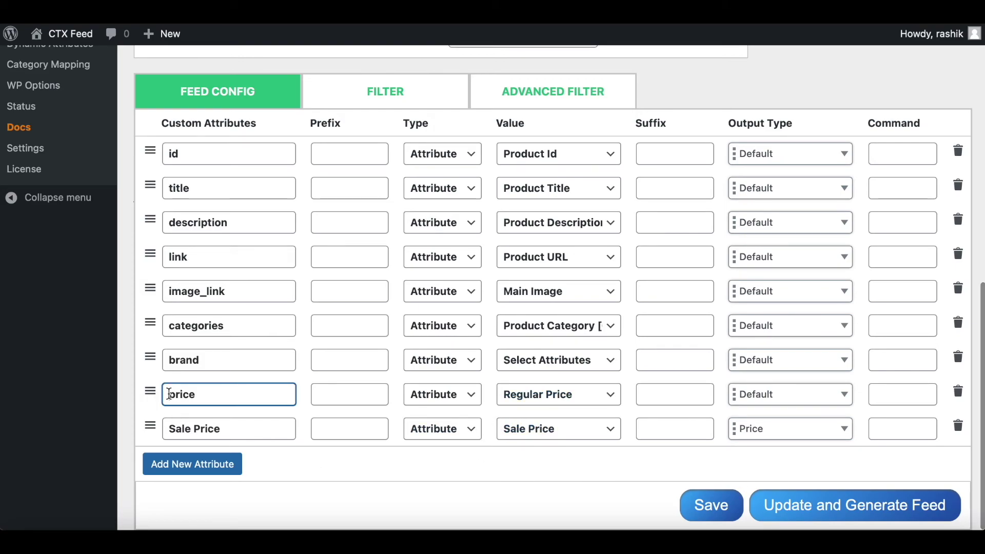
{"action": "type", "text": "Re"}
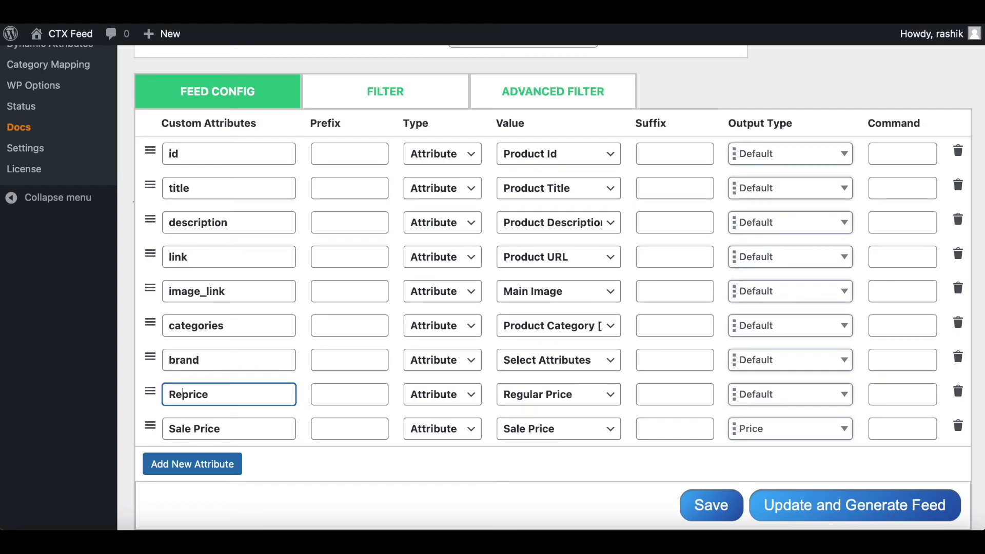
{"action": "type", "text": "gular"}
{"action": "key", "text": "BackSpace"}
- Finish the name as 'Regular Price' and add a new attribute row named 'Price'
{"action": "type", "text": "P"}
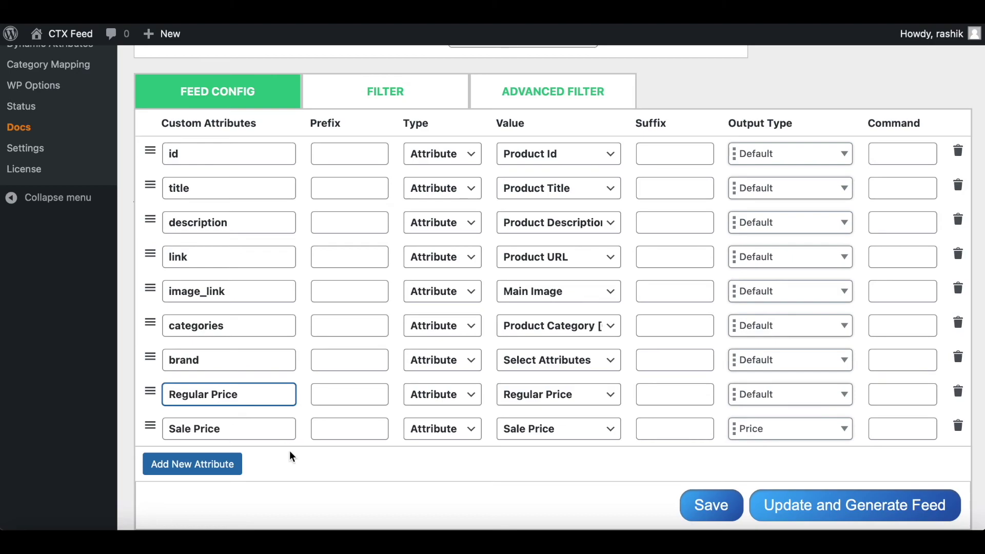
{"action": "left_click", "coordinate": [220, 471]}
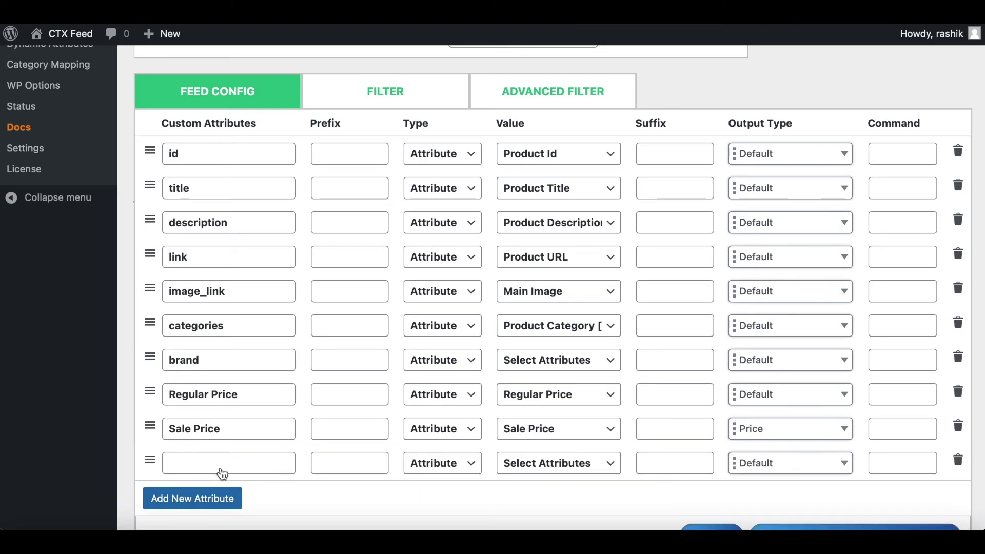
{"action": "left_click", "coordinate": [195, 463]}
{"action": "type", "text": "Price"}
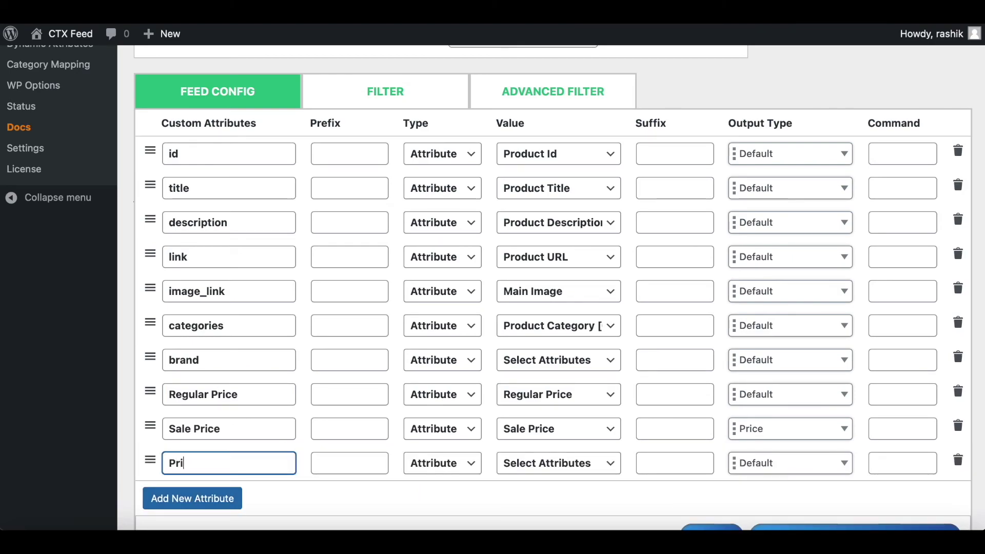
- Map the Price row to the product Price and move it above Regular Price
{"action": "left_click", "coordinate": [530, 463]}
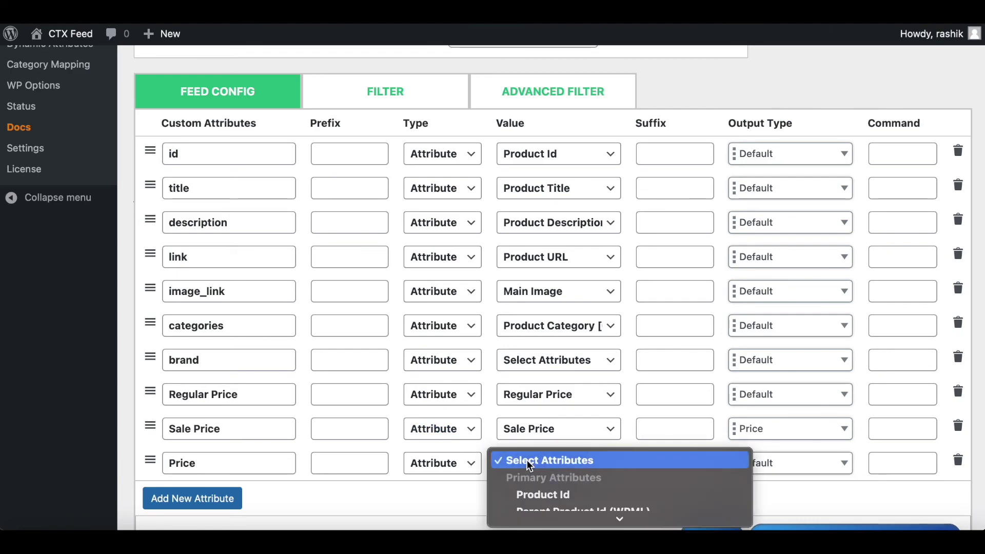
{"action": "scroll", "coordinate": [530, 462], "scroll_direction": "down", "scroll_amount": 3}
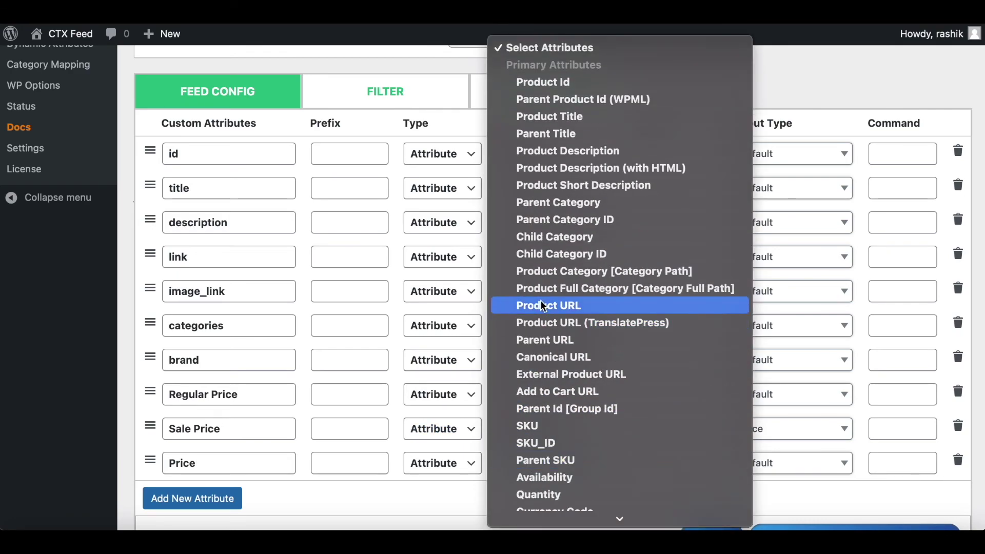
{"action": "scroll", "coordinate": [543, 307], "scroll_direction": "down", "scroll_amount": 2}
{"action": "scroll", "coordinate": [544, 306], "scroll_direction": "down", "scroll_amount": 3}
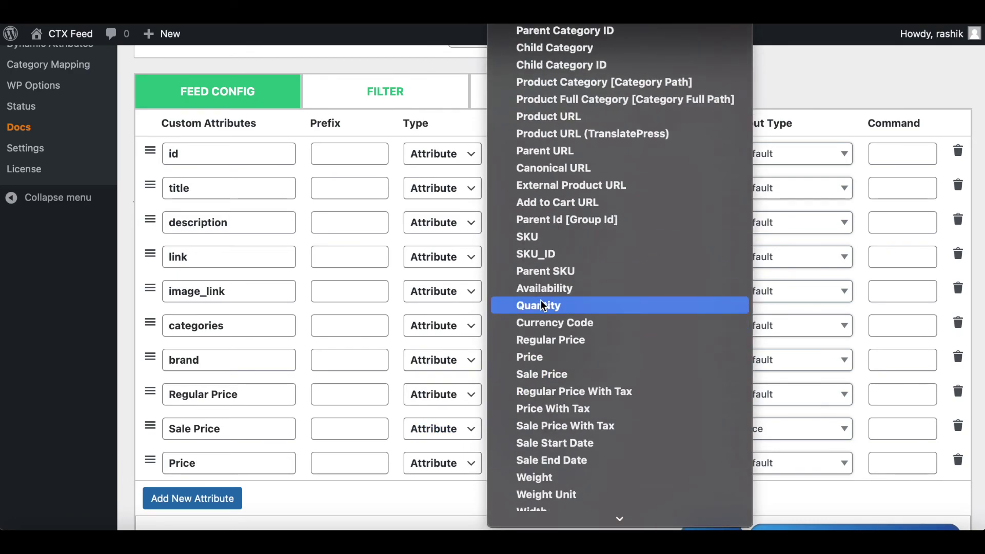
{"action": "left_click", "coordinate": [538, 363]}
{"action": "left_click_drag", "start_coordinate": [150, 460], "coordinate": [148, 384]}
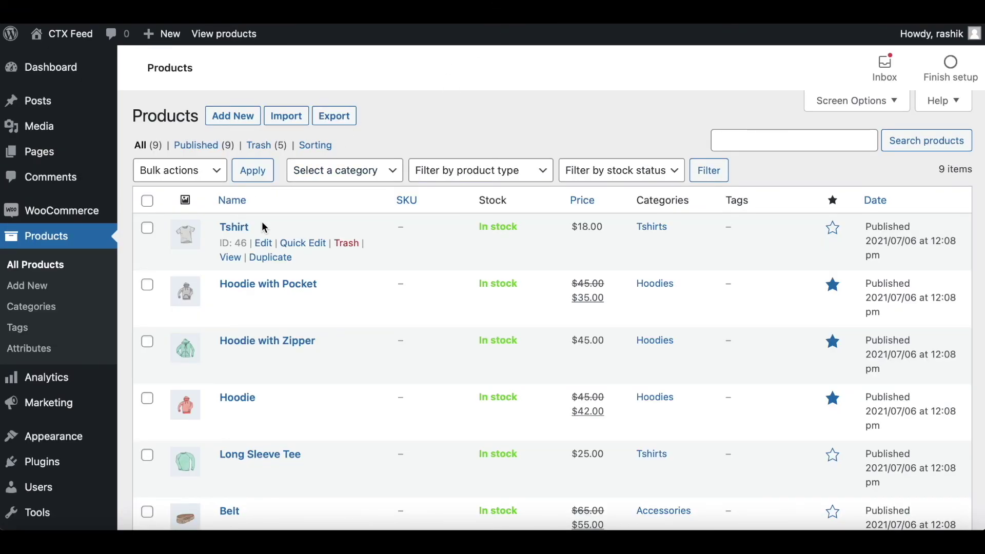
{"action": "left_click", "coordinate": [237, 227]}
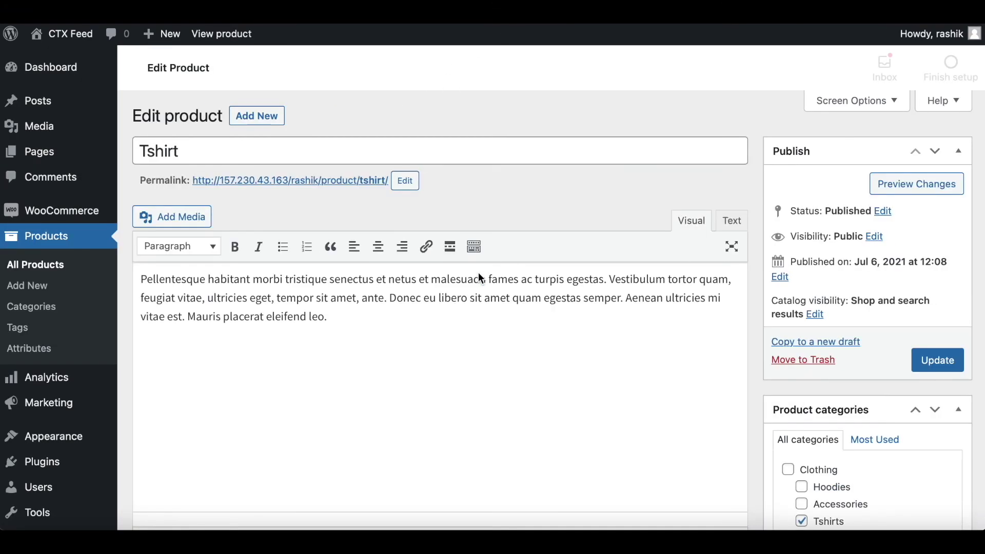
{"action": "scroll", "coordinate": [479, 272], "scroll_direction": "down", "scroll_amount": 4}
{"action": "scroll", "coordinate": [479, 273], "scroll_direction": "down", "scroll_amount": 1}
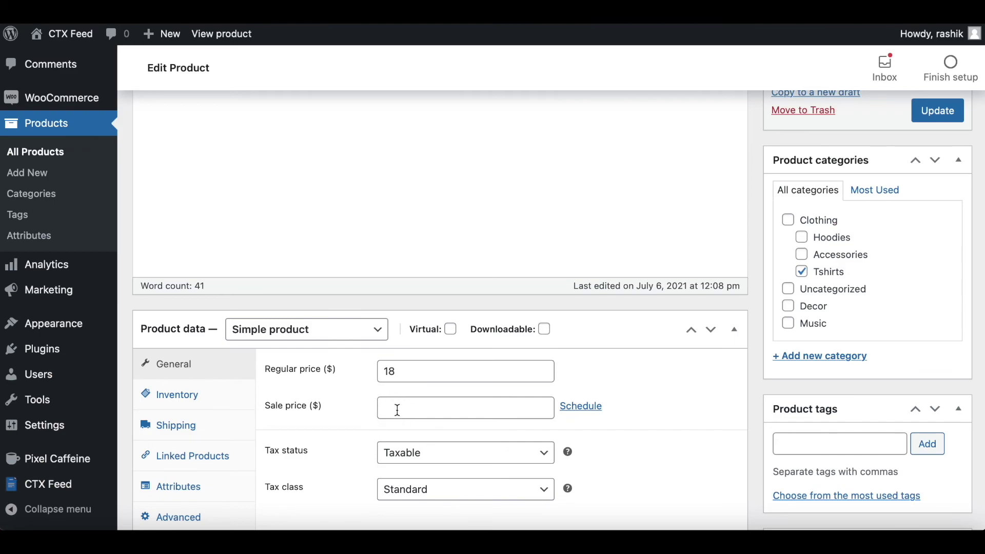
{"action": "left_click", "coordinate": [372, 21]}
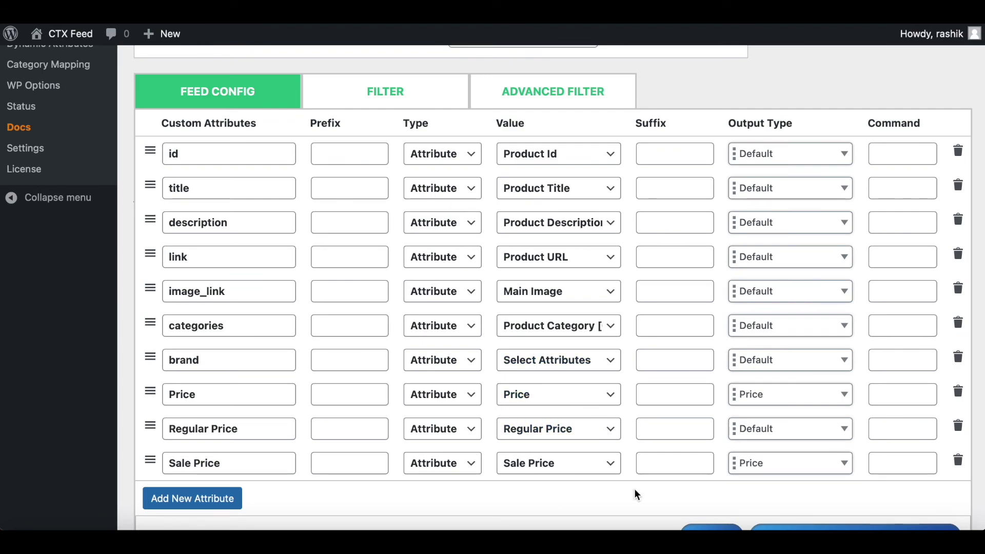
- Regenerate the Sale1 feed and view sale1.xml with its Price, Regular_Price and Sale_Price values
{"action": "scroll", "coordinate": [636, 494], "scroll_direction": "down", "scroll_amount": 1}
{"action": "left_click", "coordinate": [841, 503]}
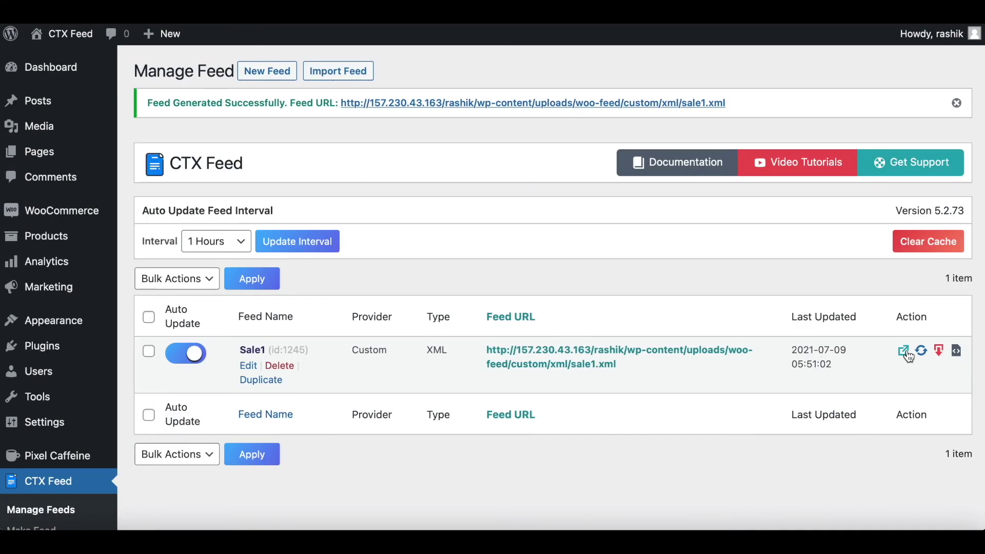
{"action": "left_click", "coordinate": [904, 352]}
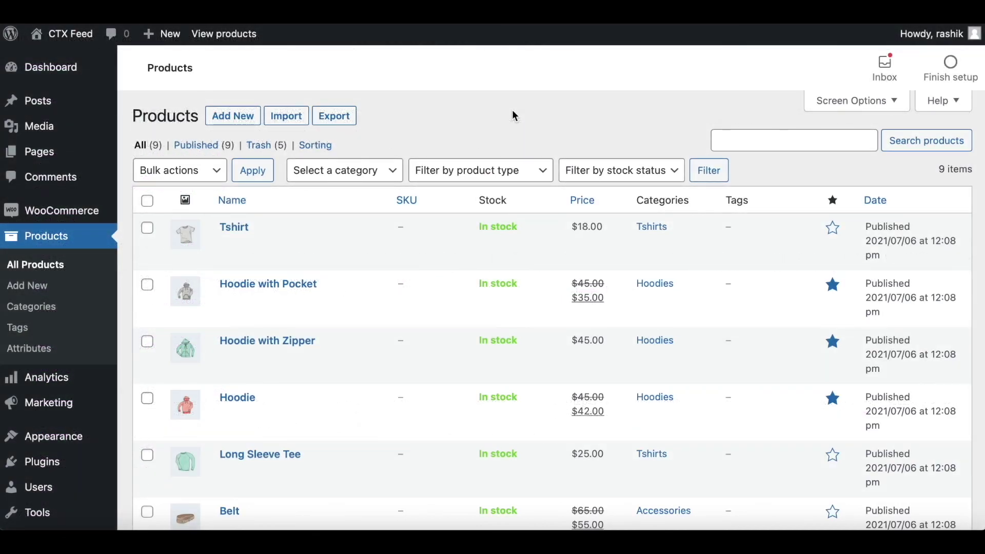
- Give the Tshirt product a sale price of 15 and update it
{"action": "left_click", "coordinate": [239, 229]}
{"action": "scroll", "coordinate": [546, 323], "scroll_direction": "down", "scroll_amount": 10}
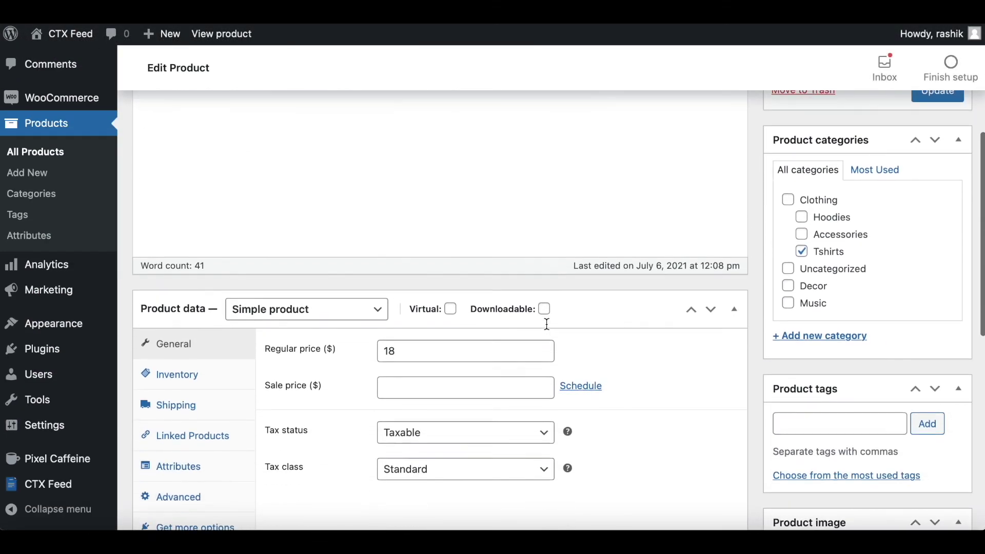
{"action": "left_click", "coordinate": [403, 385]}
{"action": "type", "text": "1"}
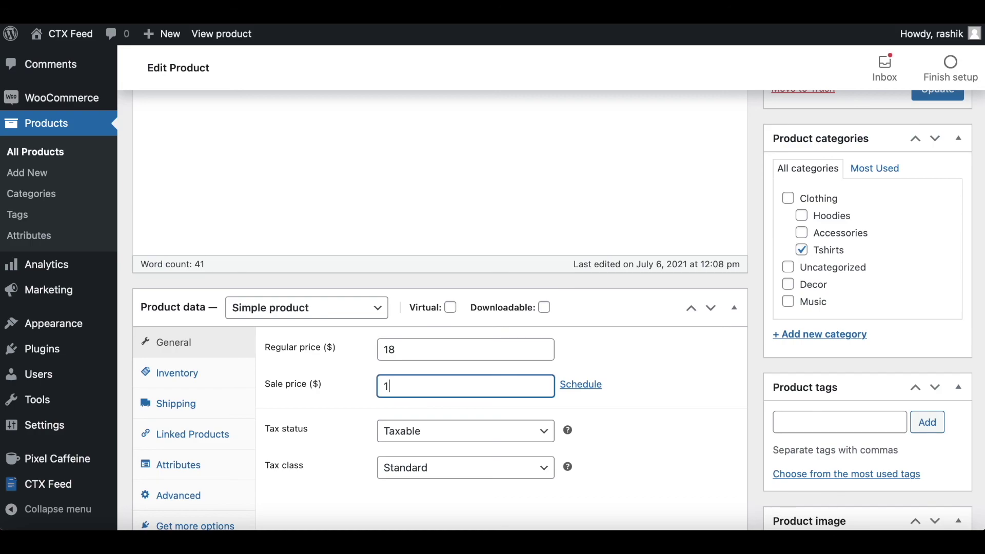
{"action": "type", "text": "5"}
{"action": "left_click", "coordinate": [667, 370]}
{"action": "scroll", "coordinate": [671, 368], "scroll_direction": "up", "scroll_amount": 3}
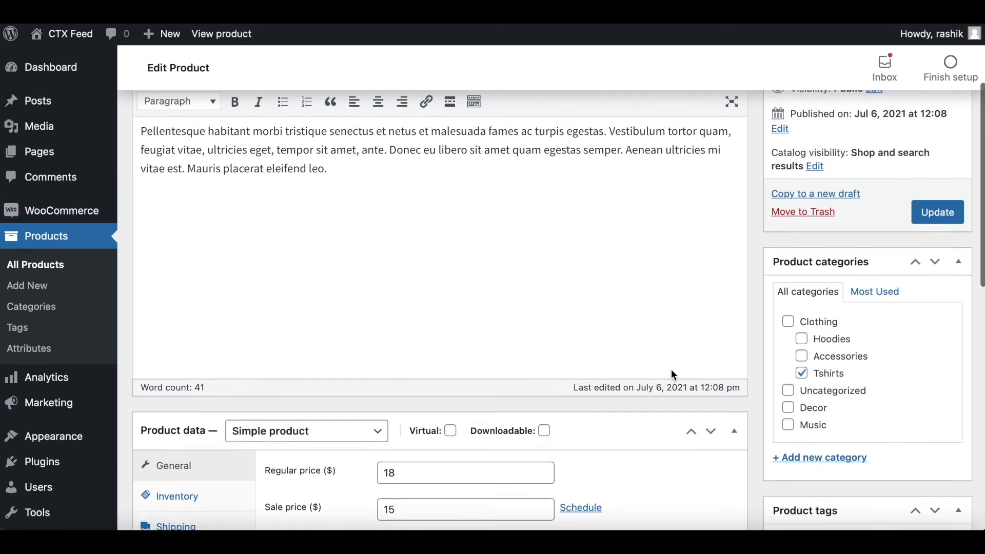
{"action": "left_click", "coordinate": [937, 215]}
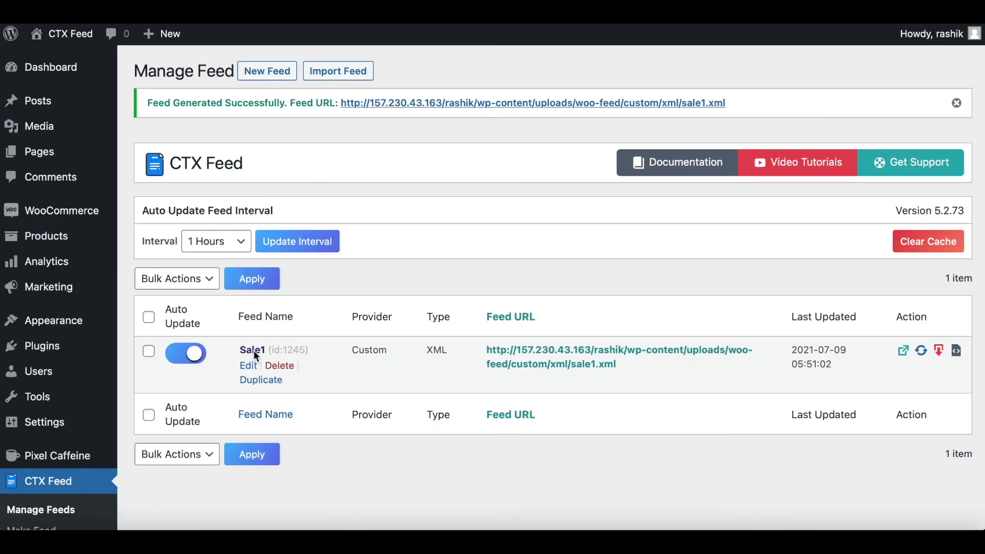
- Add a USD suffix to the Price, Regular Price and Sale Price rows and regenerate Sale1
{"action": "left_click", "coordinate": [253, 350]}
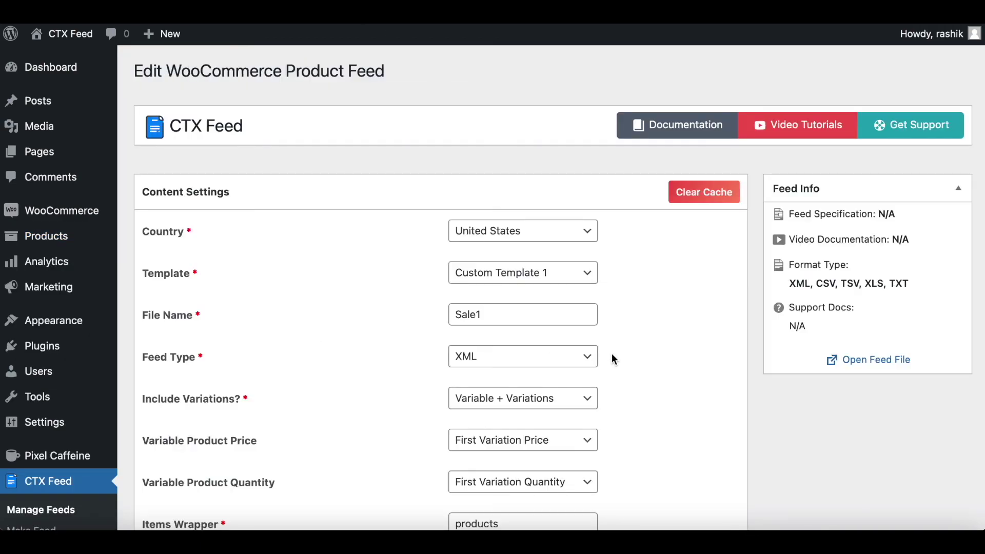
{"action": "scroll", "coordinate": [694, 389], "scroll_direction": "down", "scroll_amount": 15}
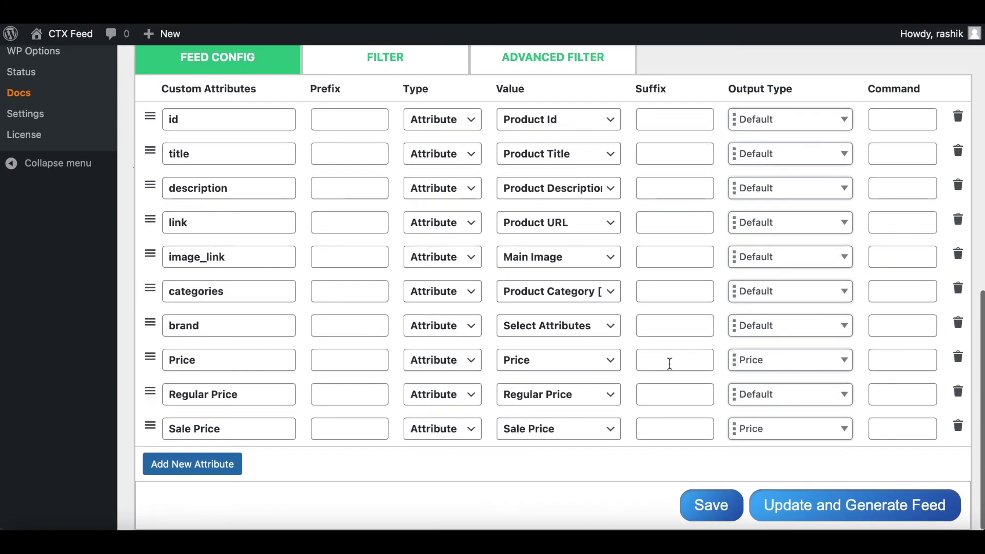
{"action": "left_click", "coordinate": [665, 363]}
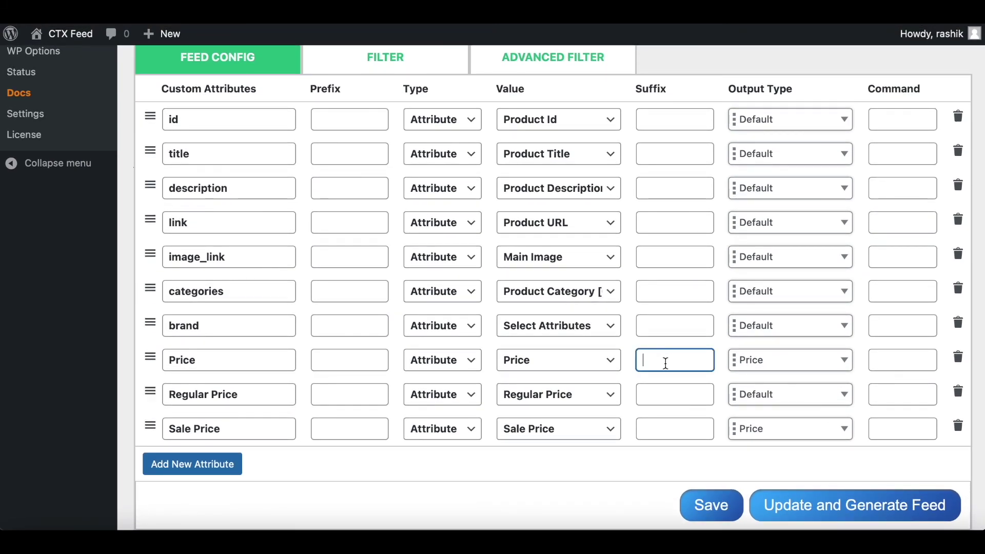
{"action": "type", "text": "USD"}
{"action": "left_click", "coordinate": [659, 394]}
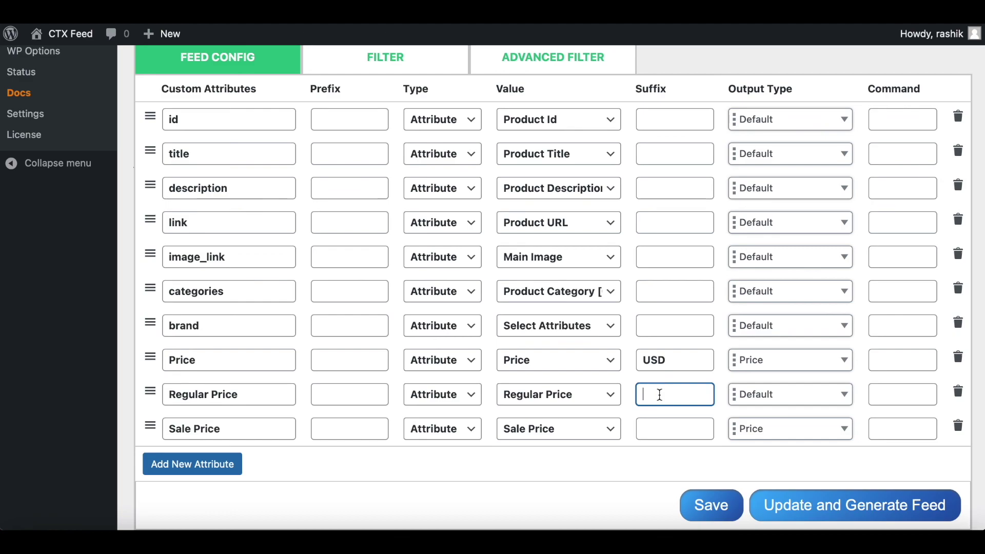
{"action": "type", "text": "USD"}
{"action": "left_click", "coordinate": [657, 433]}
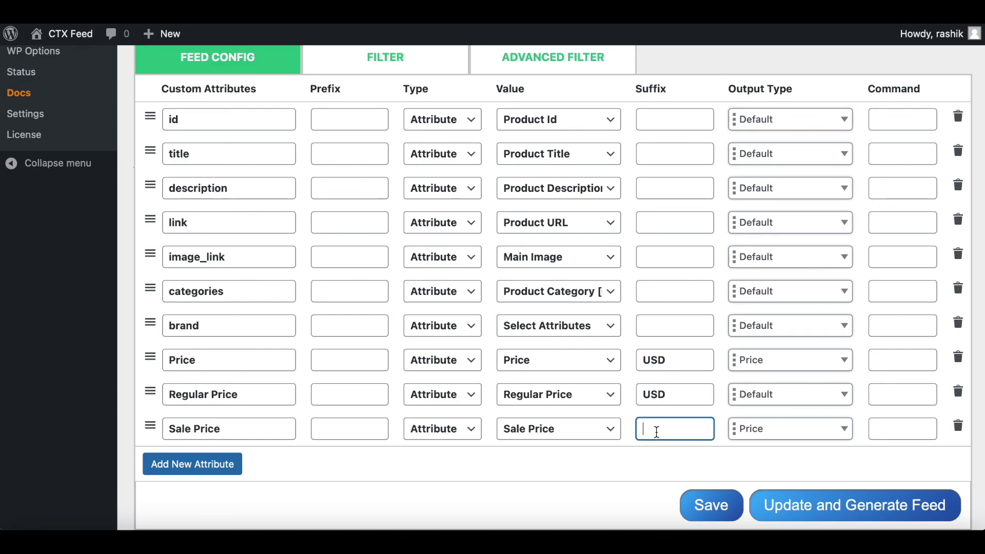
{"action": "type", "text": "USD"}
{"action": "left_click", "coordinate": [839, 507]}
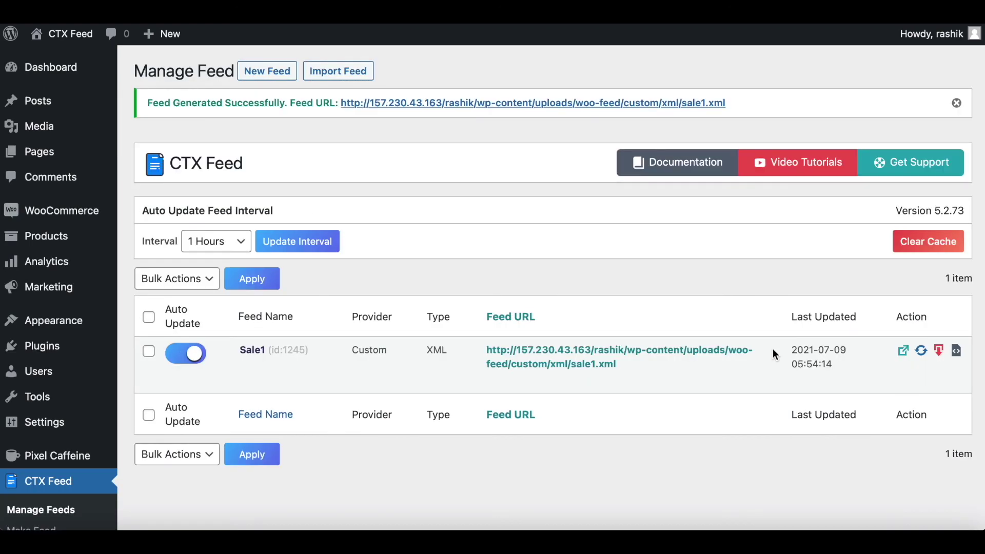
- Open the regenerated sale1.xml and highlight the Tshirt's 15.00 USD price
{"action": "left_click", "coordinate": [905, 354]}
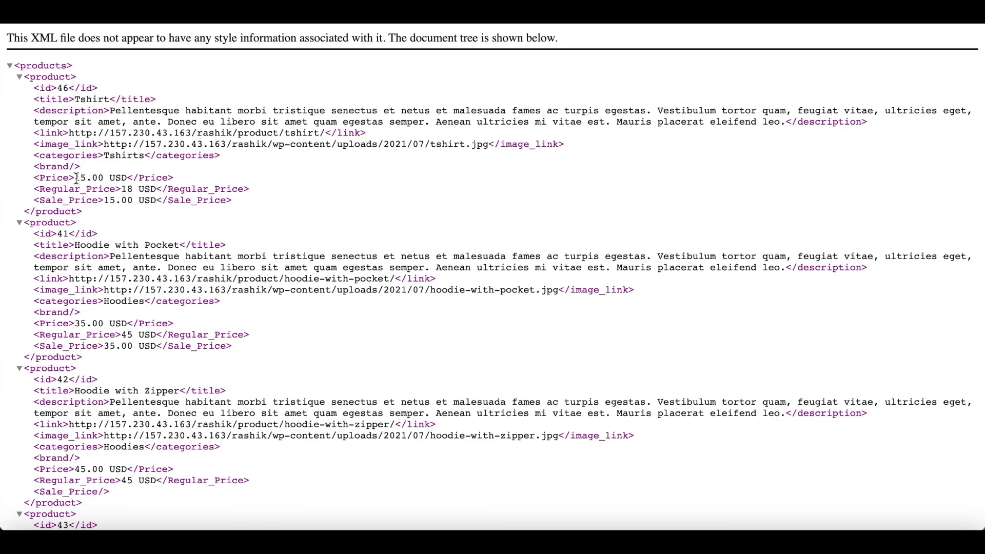
{"action": "left_click_drag", "start_coordinate": [76, 178], "coordinate": [114, 176]}
{"action": "left_click", "coordinate": [113, 176]}
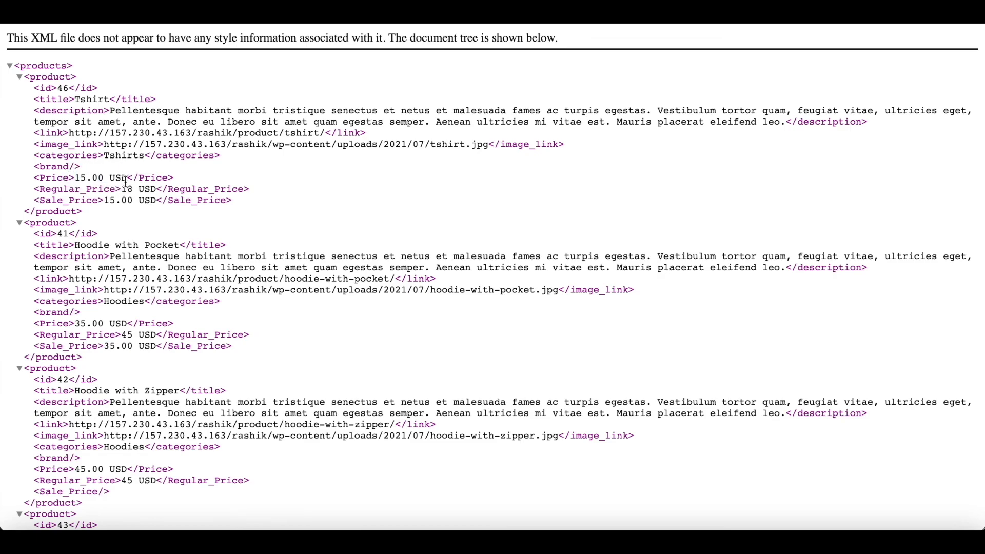